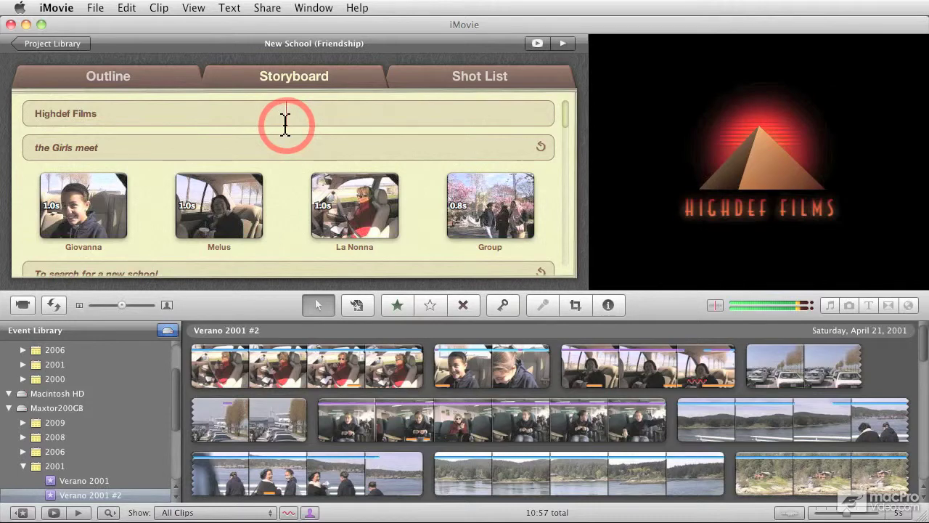
Open the Keywords inspector on a 4-second selection of the second clip, showing People and a name keyword.
{"action": "left_click", "coordinate": [501, 305]}
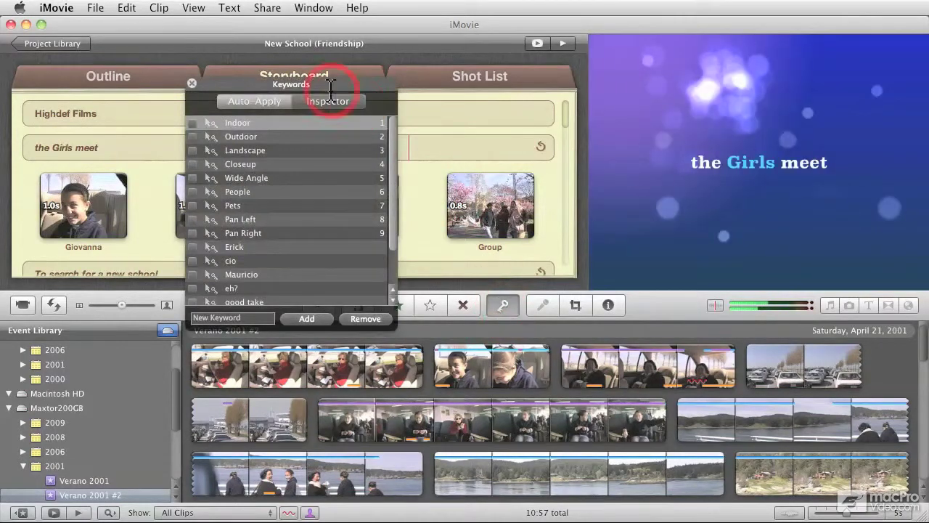
{"action": "left_click", "coordinate": [328, 101]}
{"action": "left_click", "coordinate": [468, 370]}
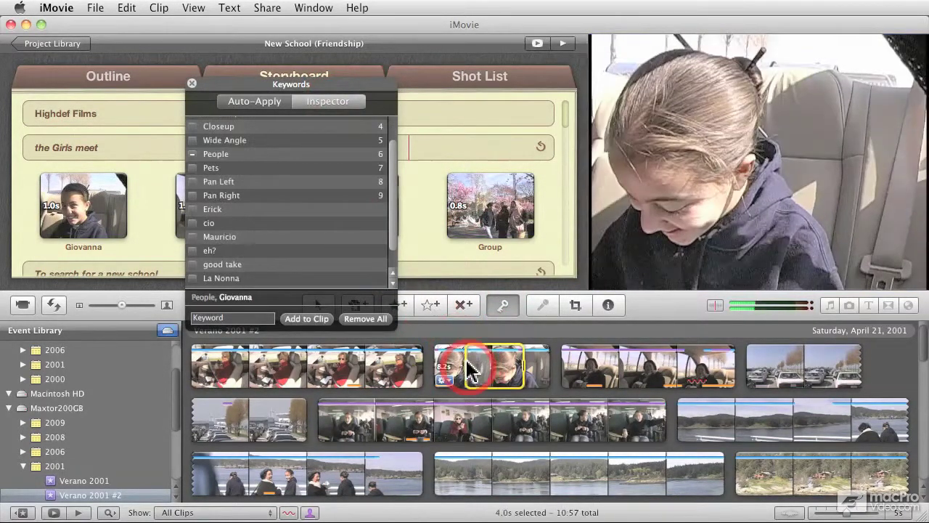
{"action": "left_click", "coordinate": [237, 297]}
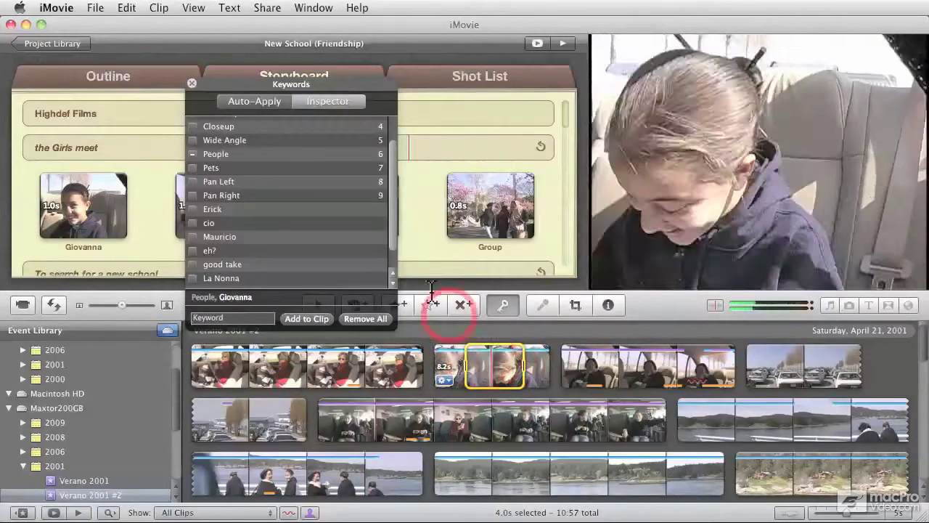
Close the Keywords panel and open iMovie Preferences.
{"action": "left_click", "coordinate": [191, 84]}
{"action": "left_click", "coordinate": [54, 8]}
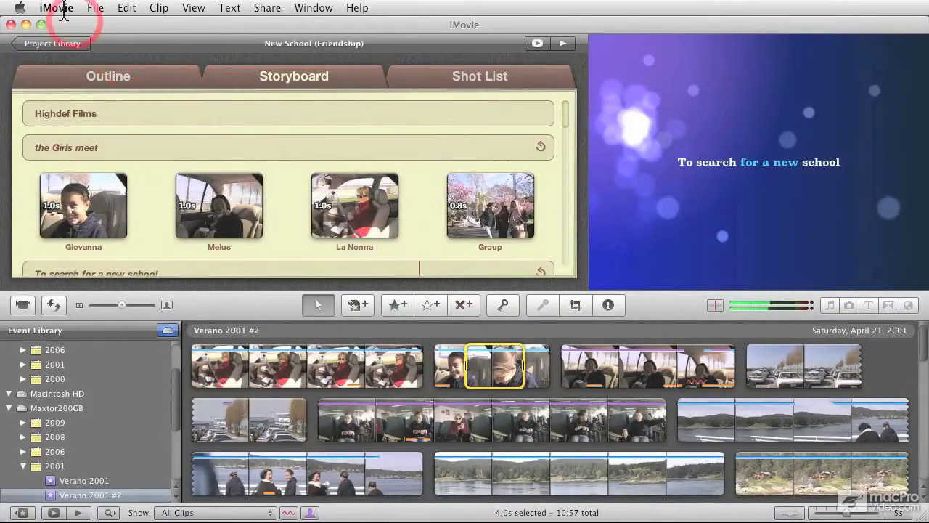
{"action": "left_click", "coordinate": [73, 48]}
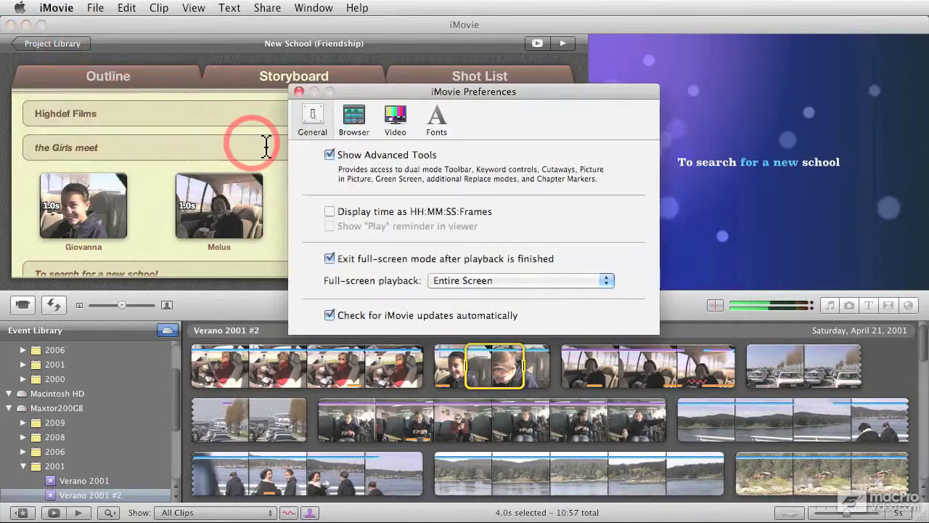
Turn Show Advanced Tools off and back on, moving the Preferences window up.
{"action": "left_click", "coordinate": [331, 156]}
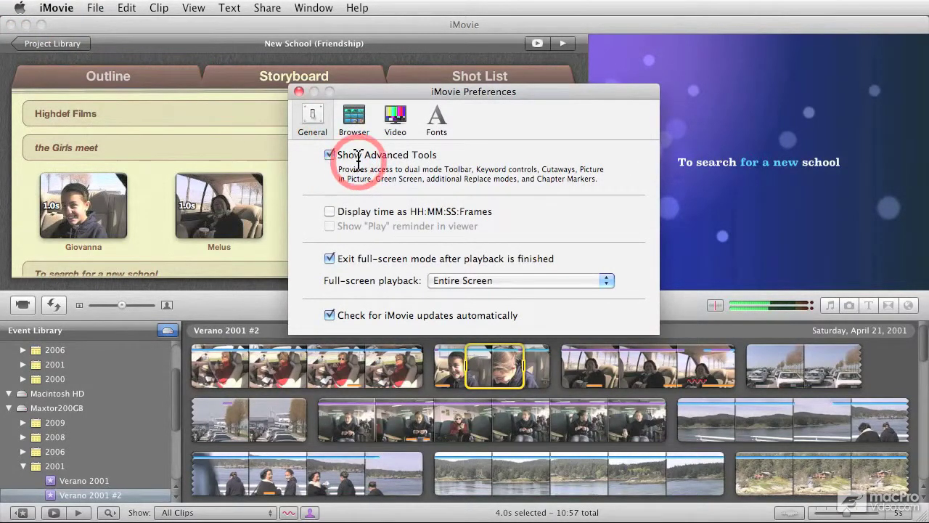
{"action": "left_click", "coordinate": [335, 156]}
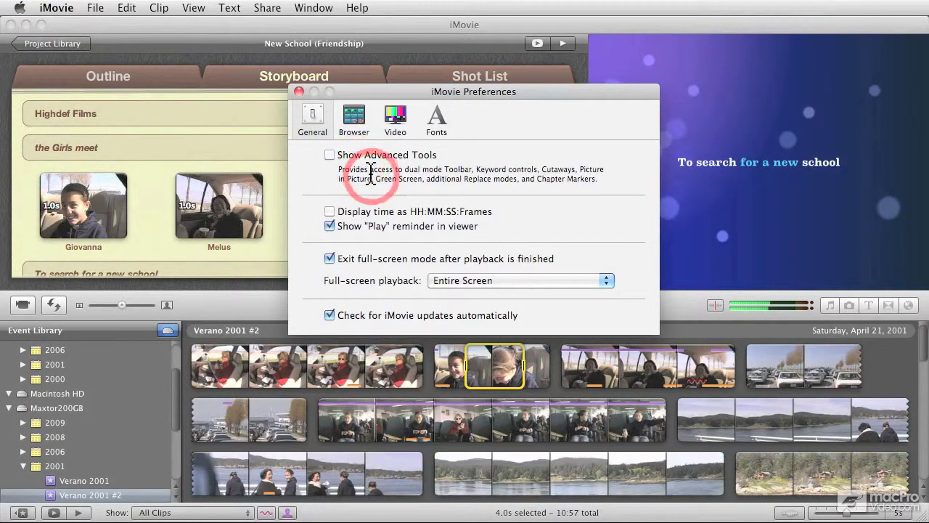
{"action": "left_click_drag", "start_coordinate": [384, 90], "coordinate": [389, 22]}
{"action": "left_click", "coordinate": [368, 87]}
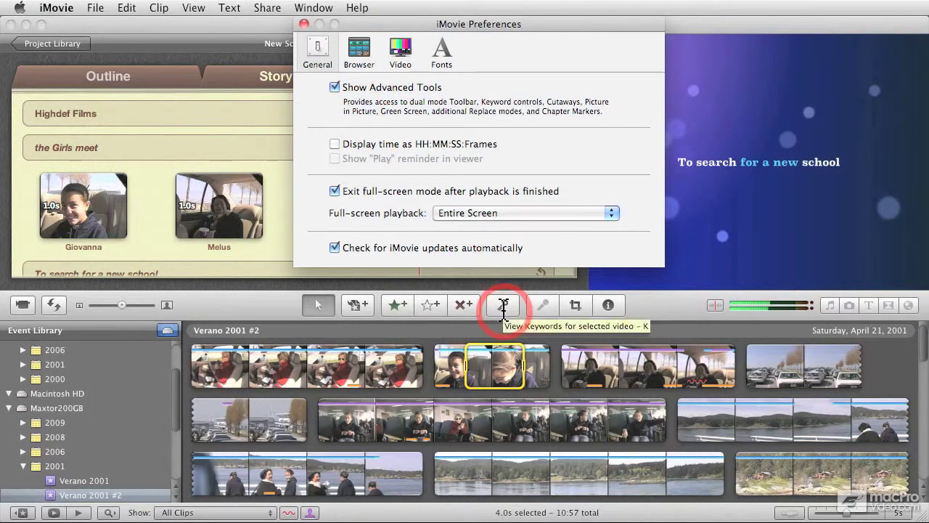
Close Preferences and reopen the Keywords inspector on a stretch of the second clip.
{"action": "left_click", "coordinate": [300, 23]}
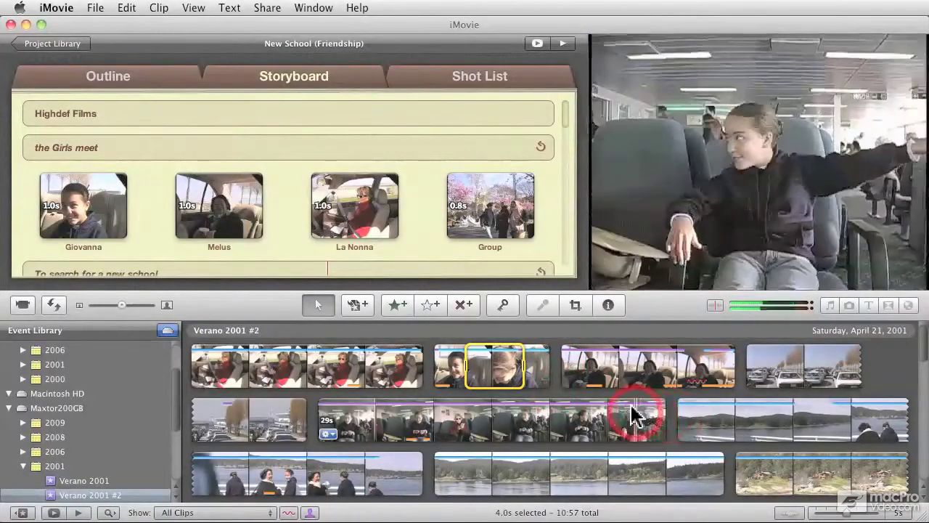
{"action": "left_click", "coordinate": [504, 305]}
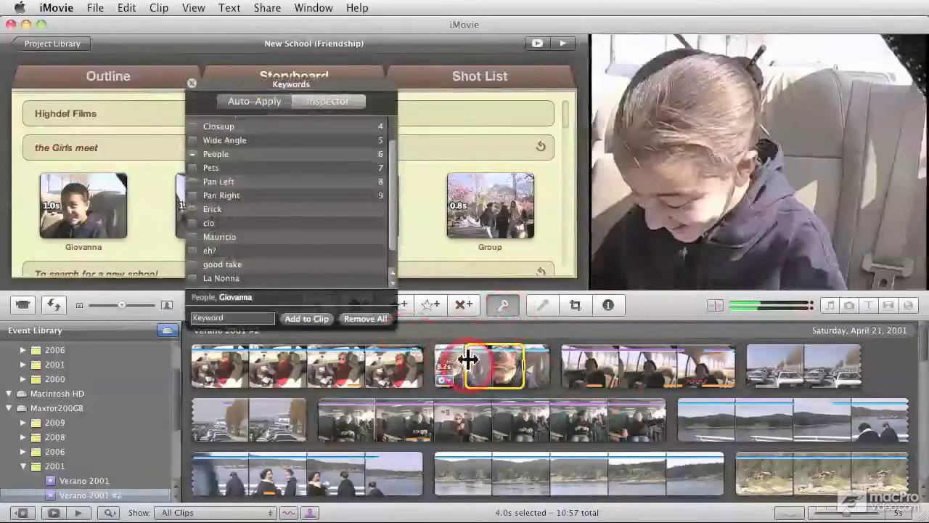
{"action": "left_click", "coordinate": [487, 363]}
{"action": "left_click_drag", "start_coordinate": [488, 363], "coordinate": [354, 374]}
Inspect keywords of selections in the first, lake and third car clips (La Nonna, Landscape, People).
{"action": "left_click", "coordinate": [354, 373]}
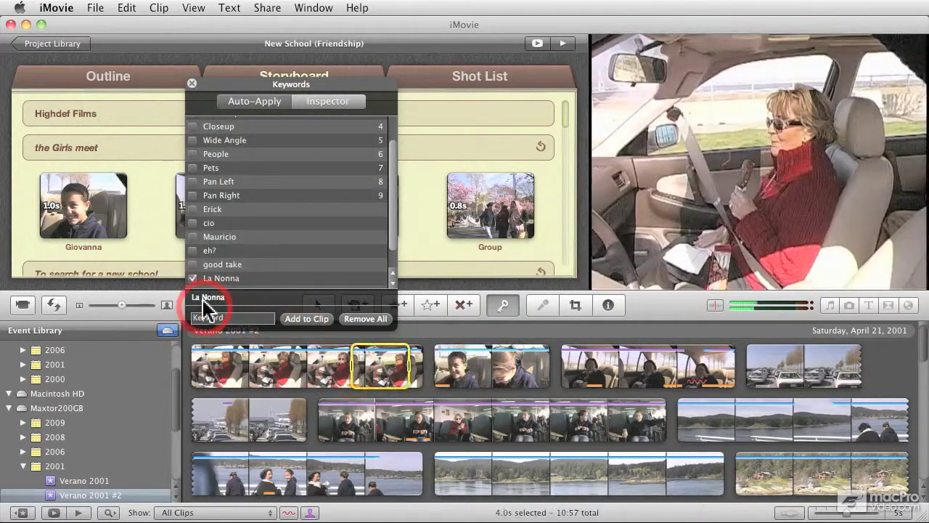
{"action": "left_click", "coordinate": [741, 430]}
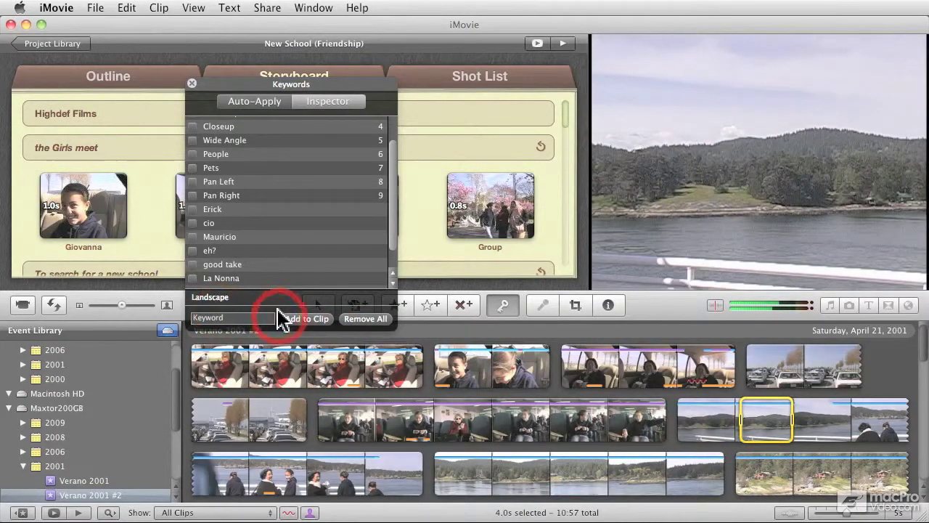
{"action": "left_click", "coordinate": [587, 374]}
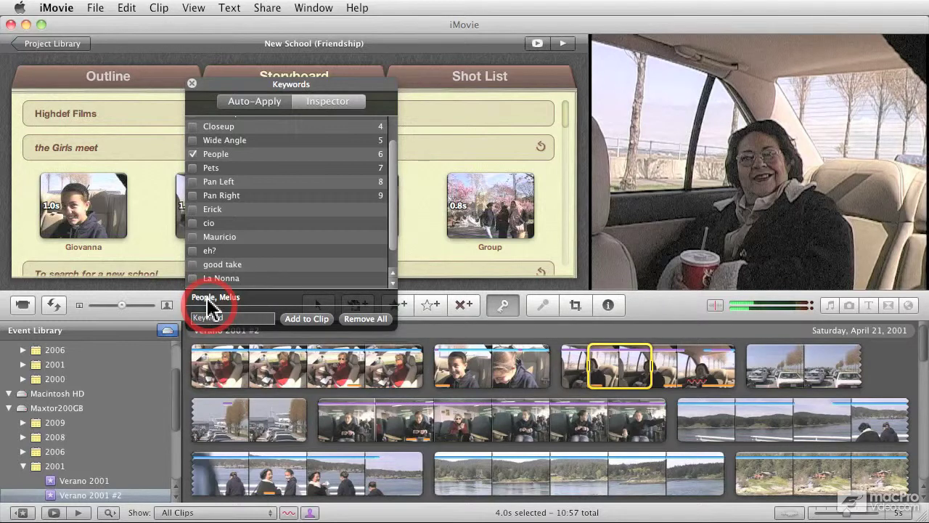
Close the Keywords inspector and dismiss the lake clip's context menu without choosing anything.
{"action": "left_click", "coordinate": [192, 84]}
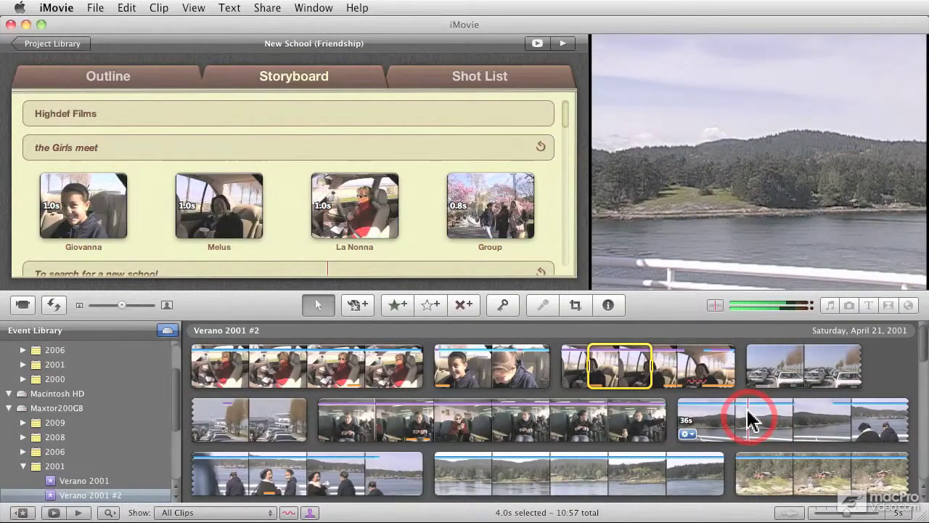
{"action": "right_click", "coordinate": [705, 412]}
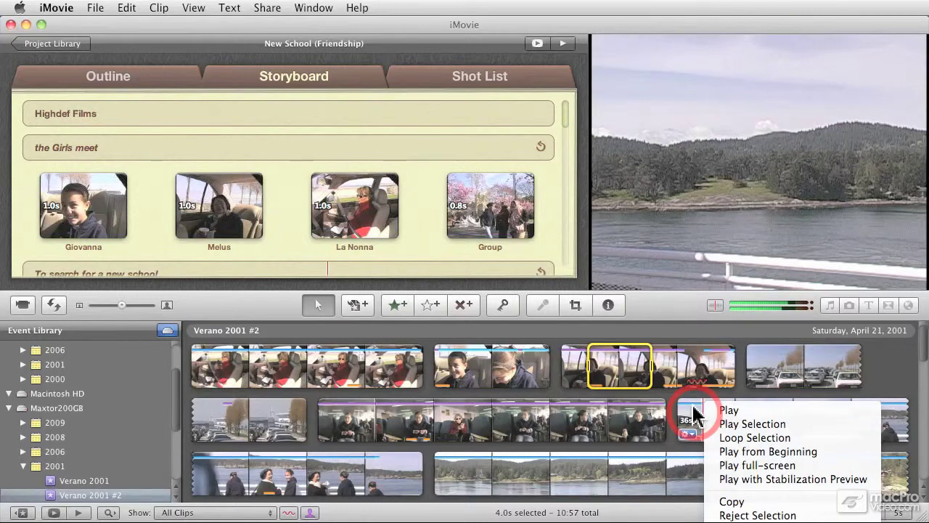
{"action": "left_click", "coordinate": [693, 416]}
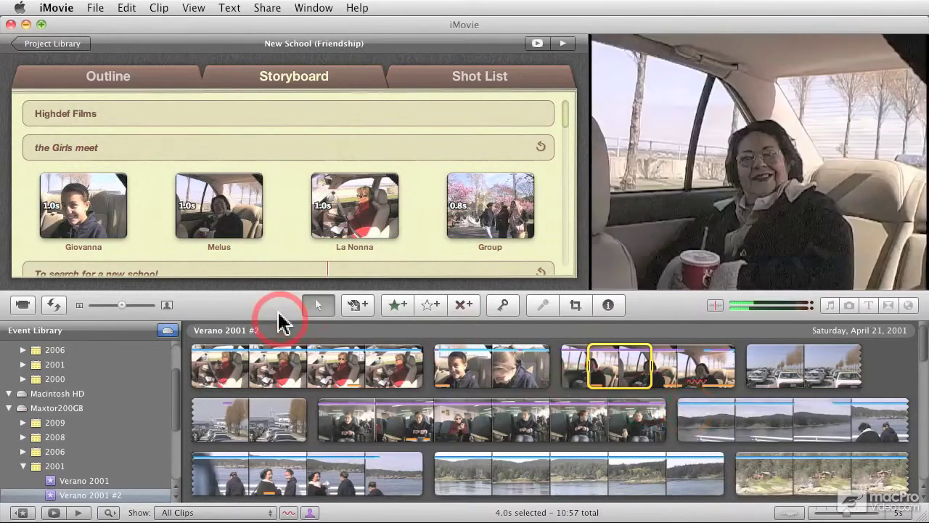
Move the event clips above the storyboard and analyse the lake clip for people.
{"action": "left_click", "coordinate": [55, 305]}
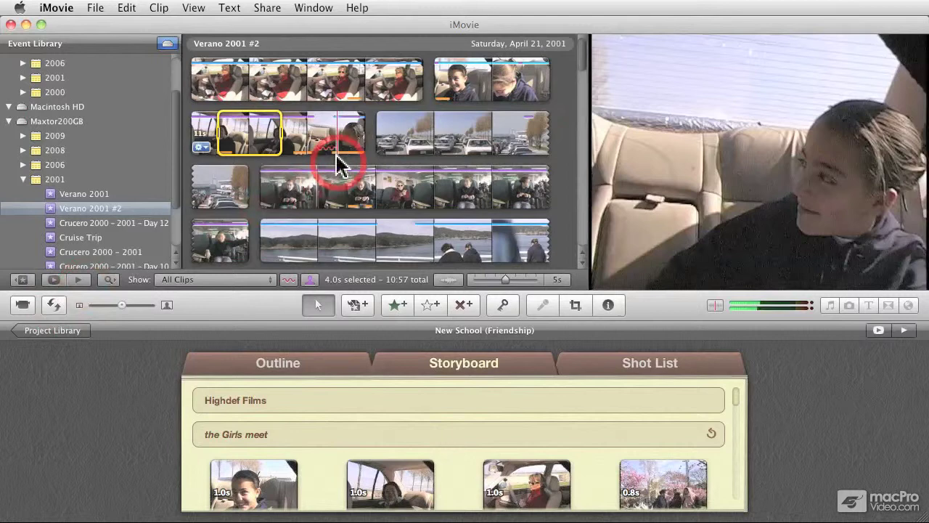
{"action": "right_click", "coordinate": [298, 240]}
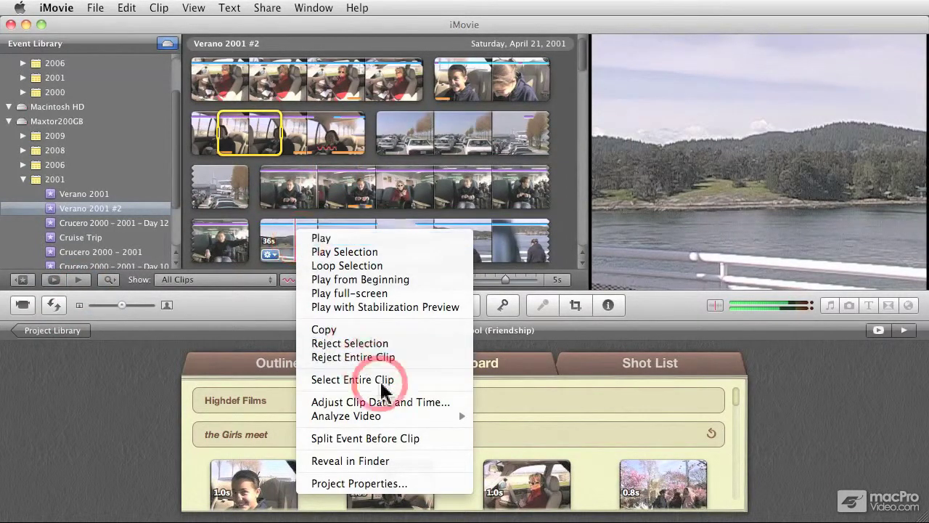
{"action": "mouse_move", "coordinate": [403, 421]}
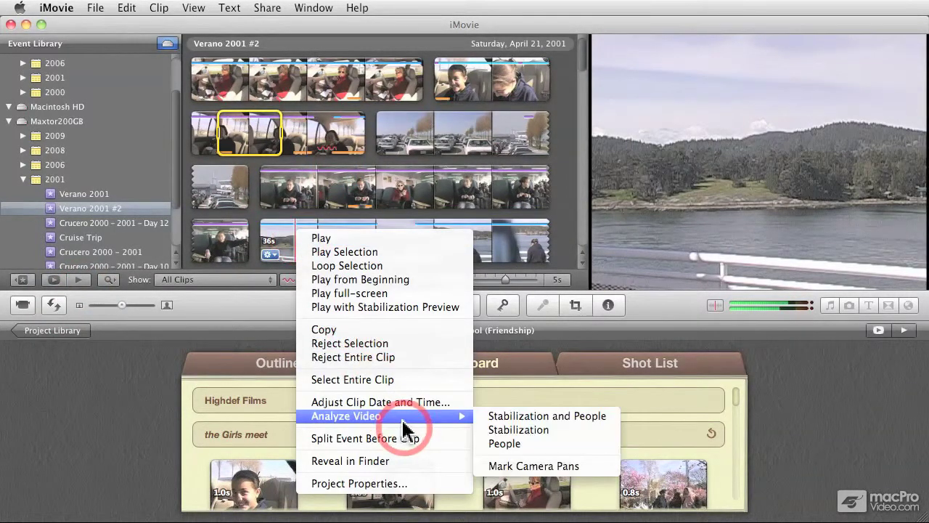
{"action": "left_click", "coordinate": [538, 444]}
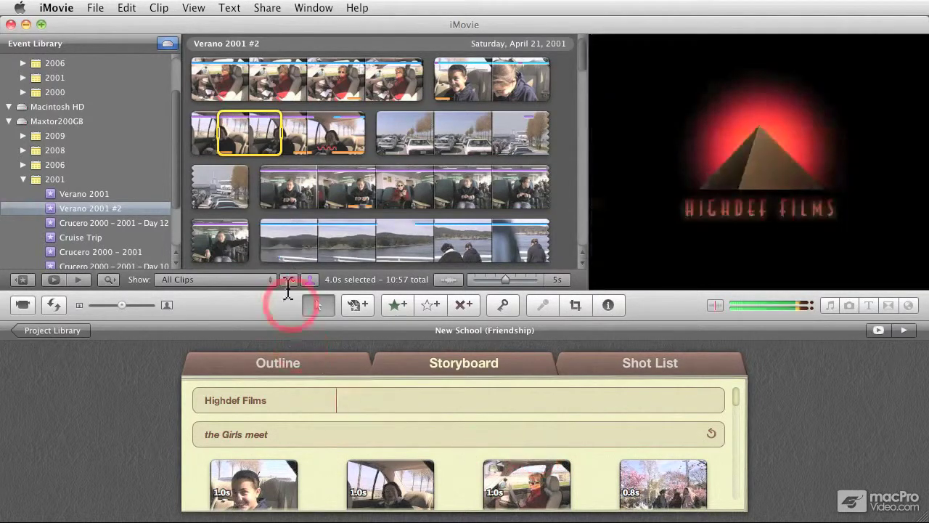
Run Analyze Video > People on the lake clip again.
{"action": "right_click", "coordinate": [293, 254]}
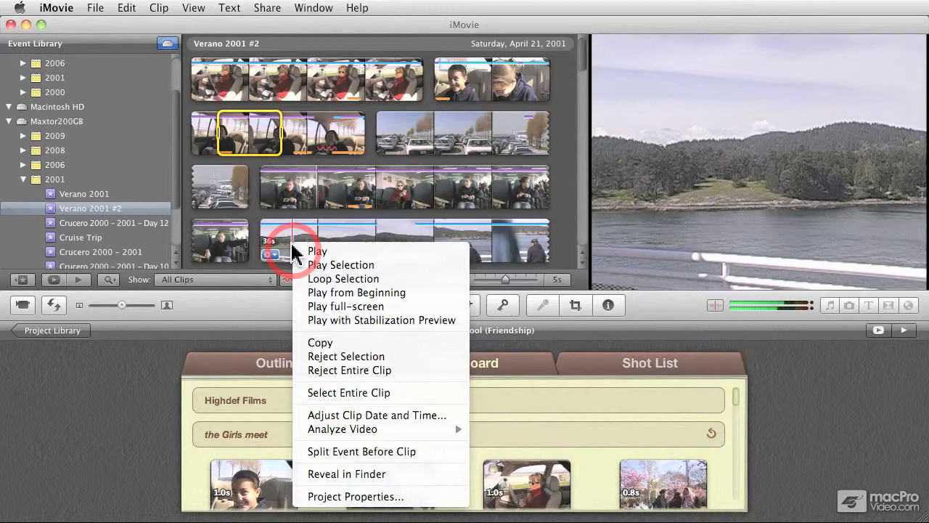
{"action": "mouse_move", "coordinate": [398, 434]}
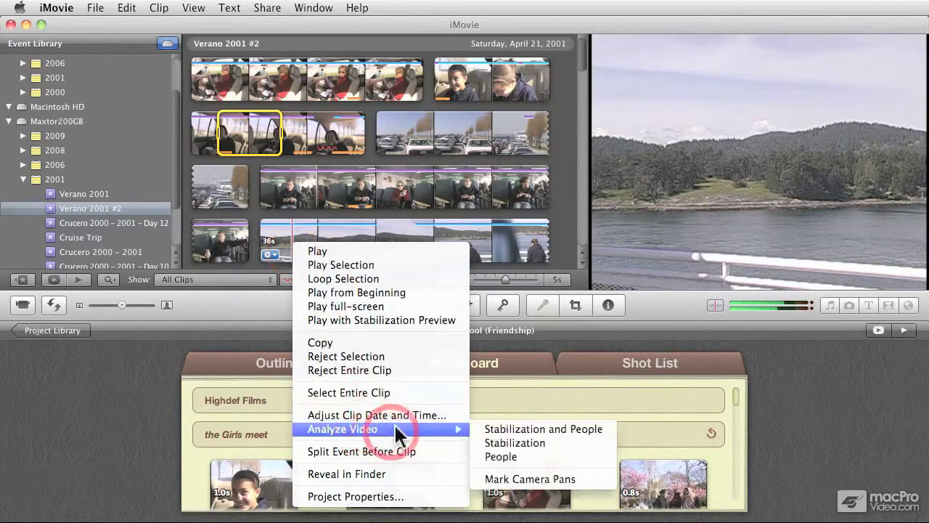
{"action": "left_click", "coordinate": [501, 459]}
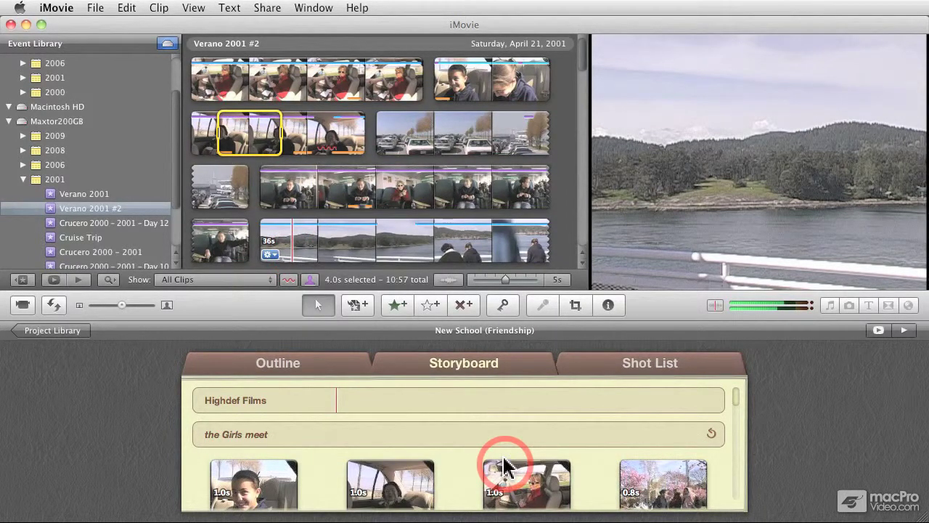
{"action": "right_click", "coordinate": [311, 194]}
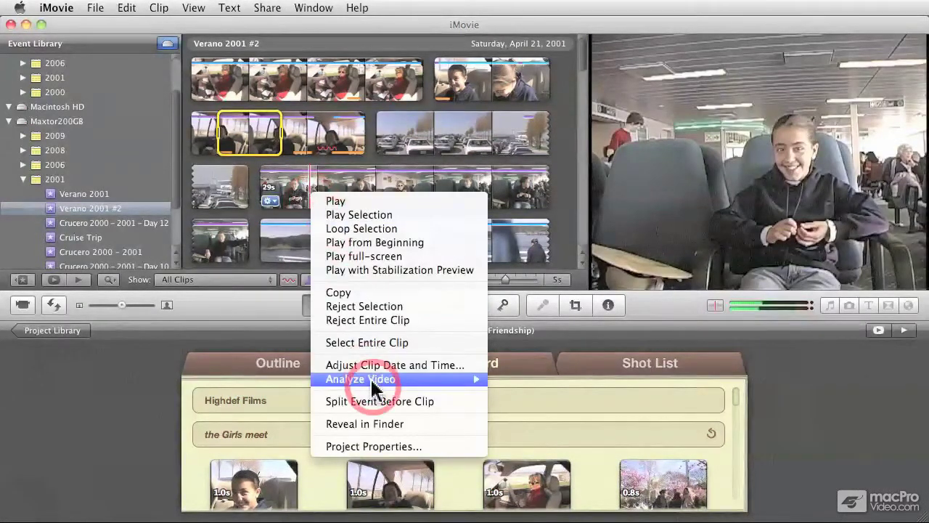
{"action": "left_click", "coordinate": [305, 217]}
{"action": "right_click", "coordinate": [309, 245]}
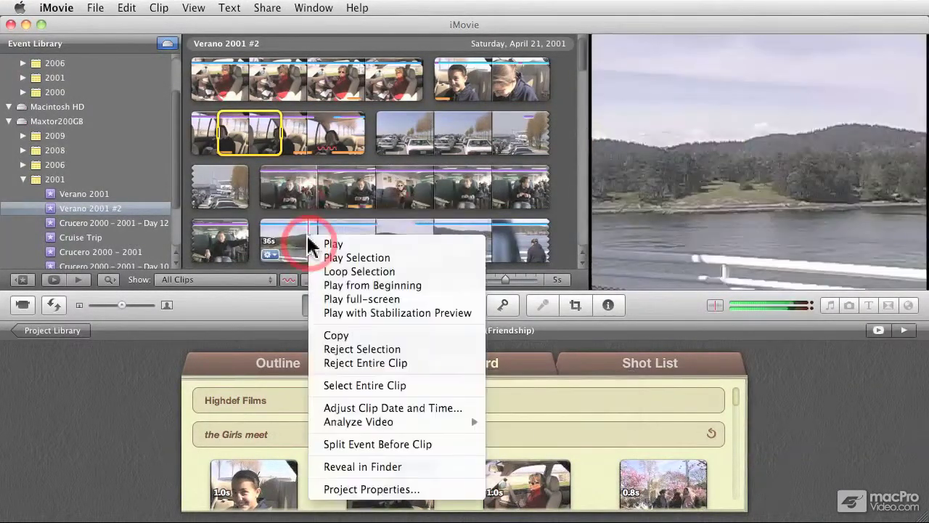
{"action": "left_click", "coordinate": [520, 451]}
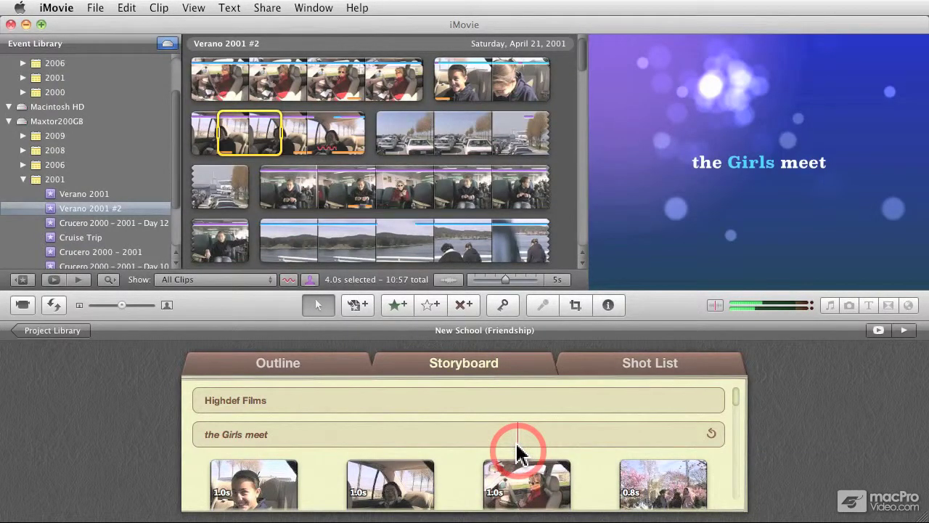
Select a 4-second stretch of the lake clip and analyse it for people.
{"action": "left_click", "coordinate": [299, 239]}
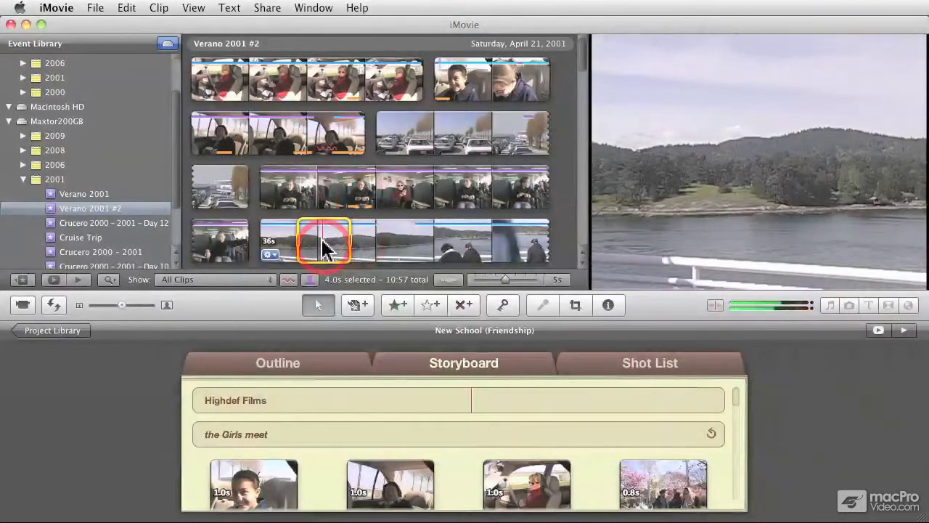
{"action": "right_click", "coordinate": [322, 240]}
{"action": "mouse_move", "coordinate": [403, 411]}
{"action": "left_click", "coordinate": [546, 440]}
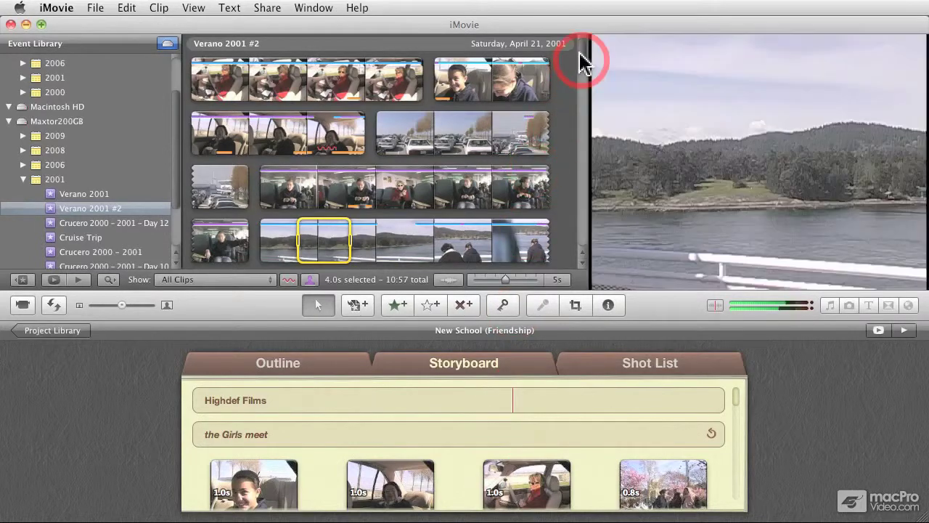
Scroll the event clips, then swap the New School (Friendship) storyboard back above them.
{"action": "scroll", "coordinate": [583, 64], "scroll_direction": "down", "scroll_amount": 2}
{"action": "scroll", "coordinate": [584, 73], "scroll_direction": "down", "scroll_amount": 2}
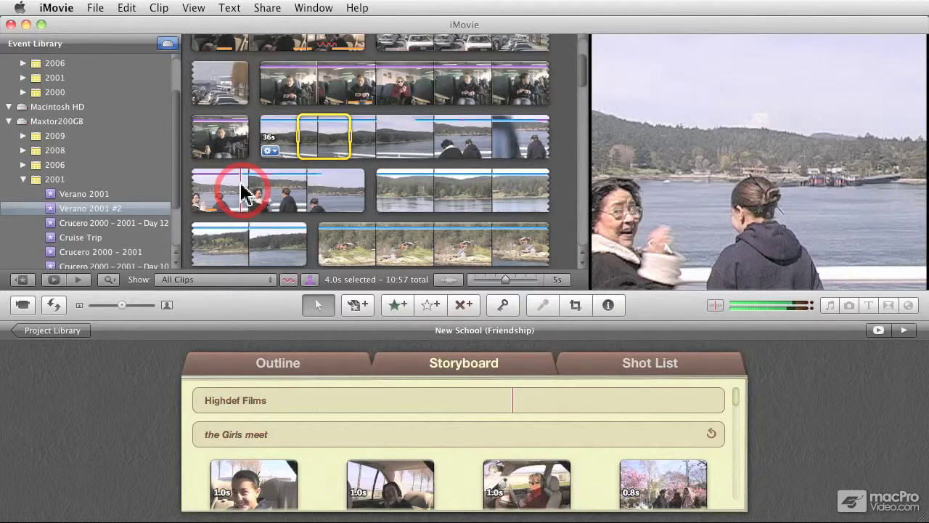
{"action": "left_click", "coordinate": [53, 305]}
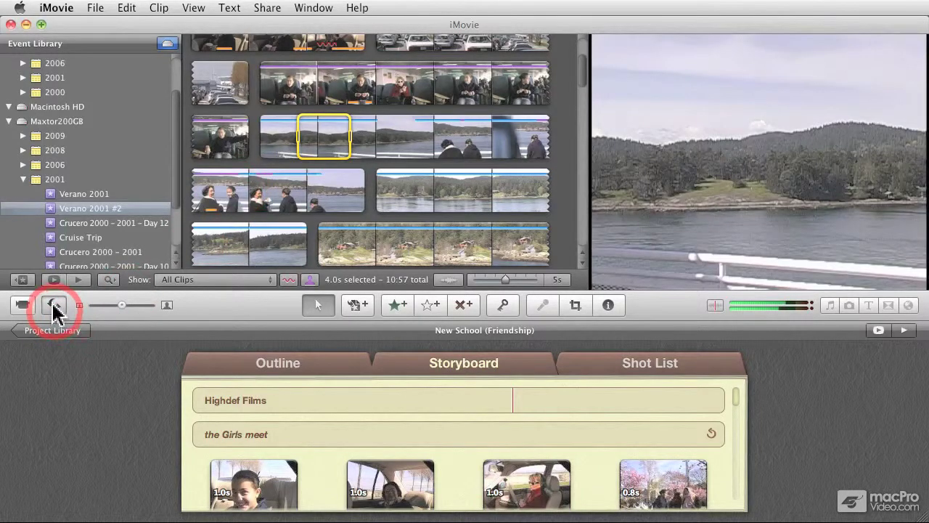